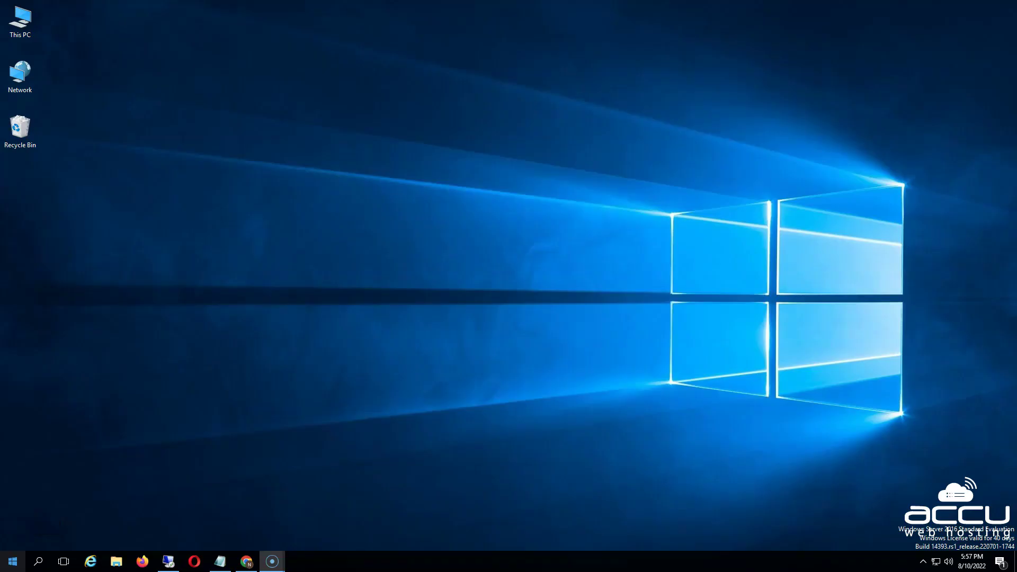
Launch Remote Desktop Connection, sign in with the server password and accept the certificate warning
key(super)
text(remo)
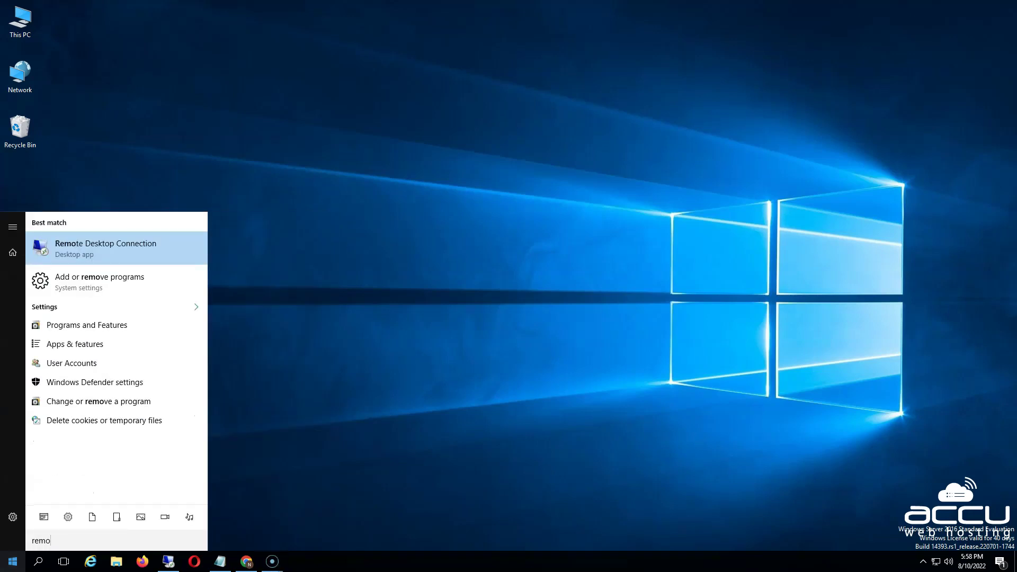
text(tedesktop)
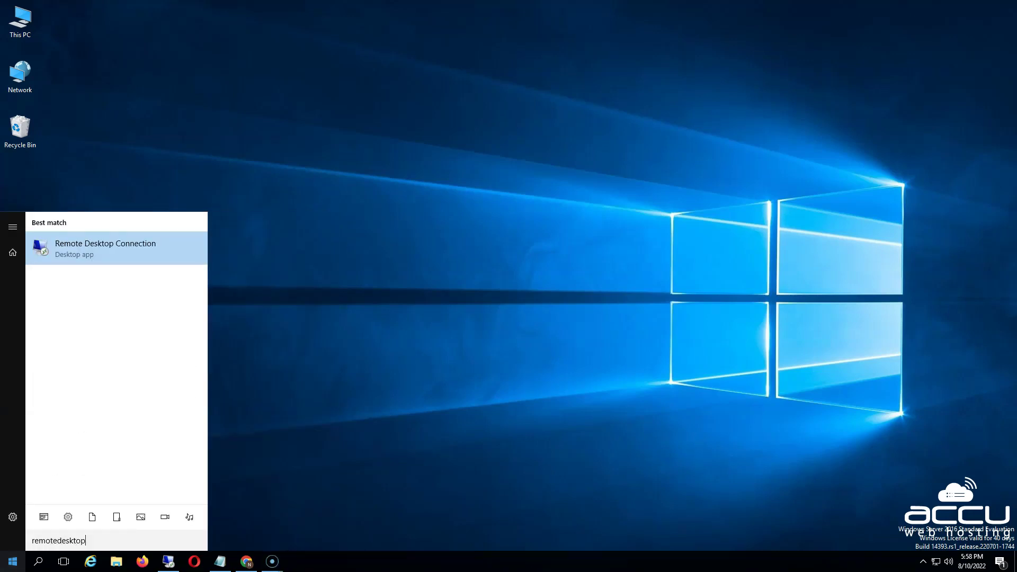
key(Return)
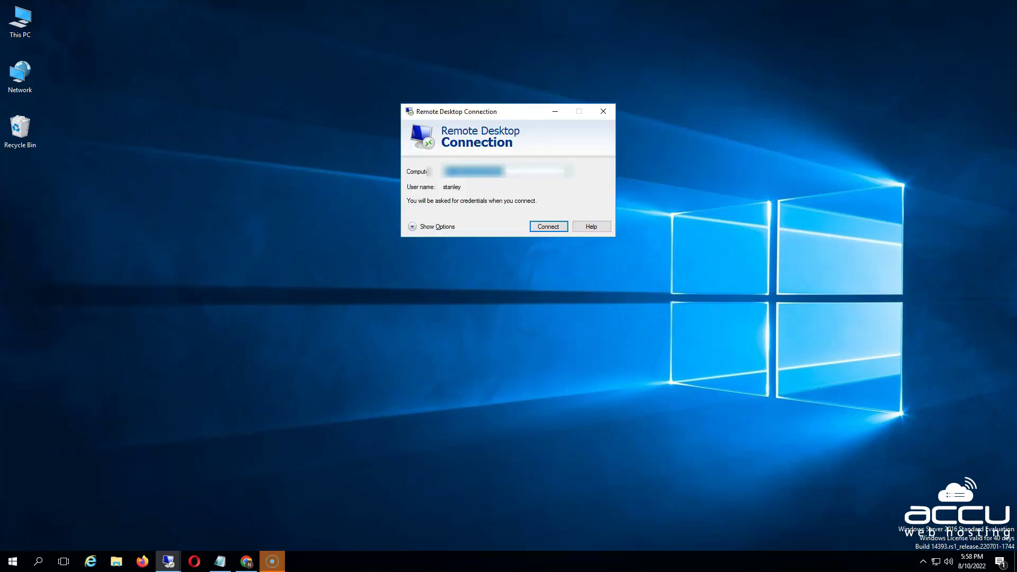
key(Return)
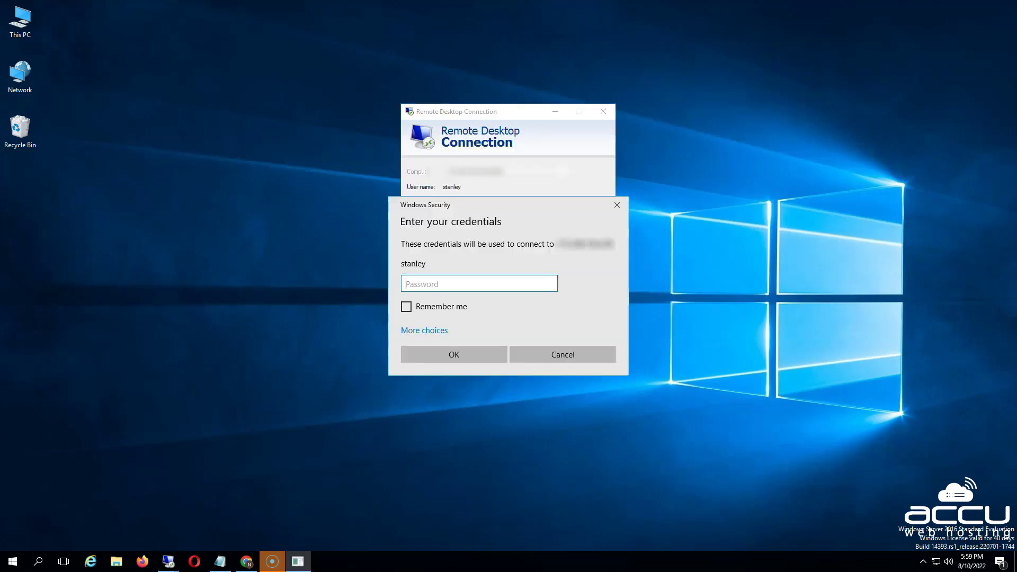
key(ctrl+v)
key(Return)
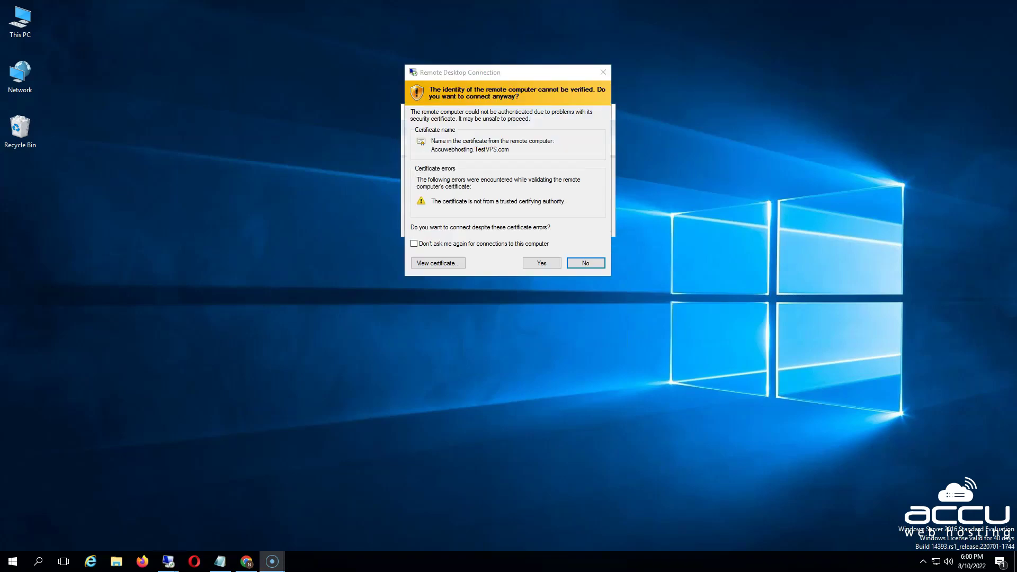
key(Left)
key(Return)
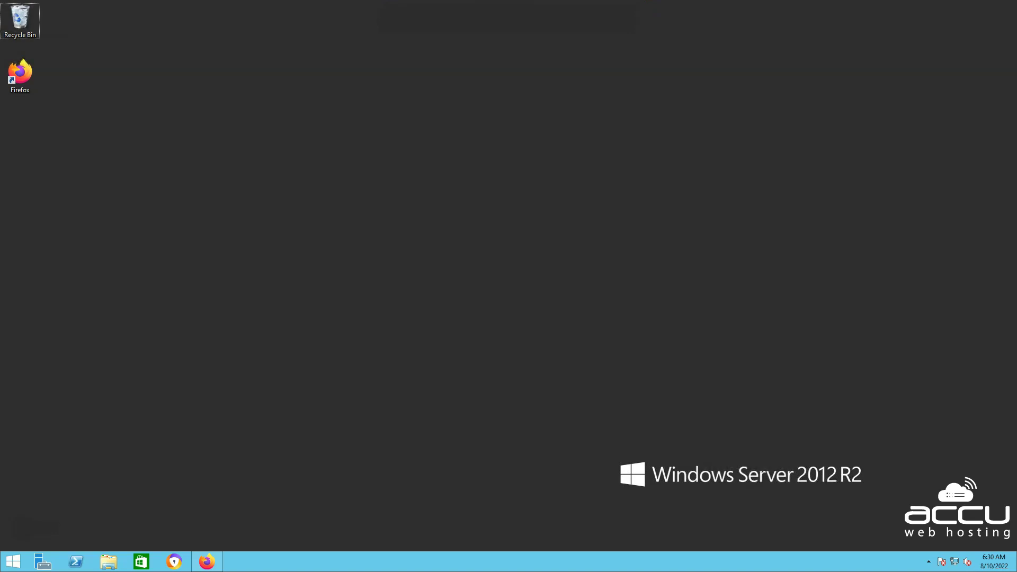
In Firefox, search 'Download Chrome web browser' and download ChromeSetup.exe from google.com/chrome
double_click(19, 74)
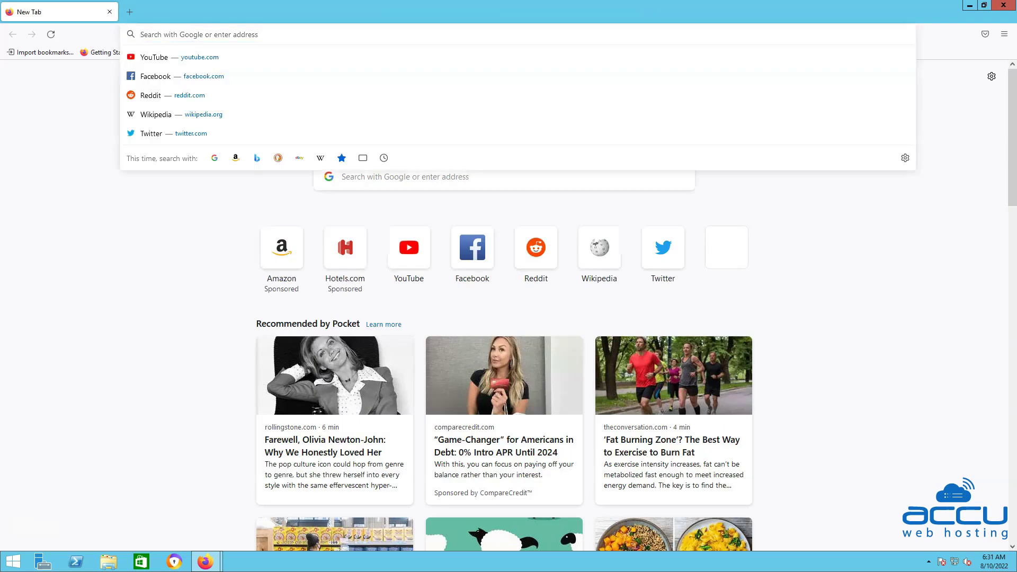
text(Download)
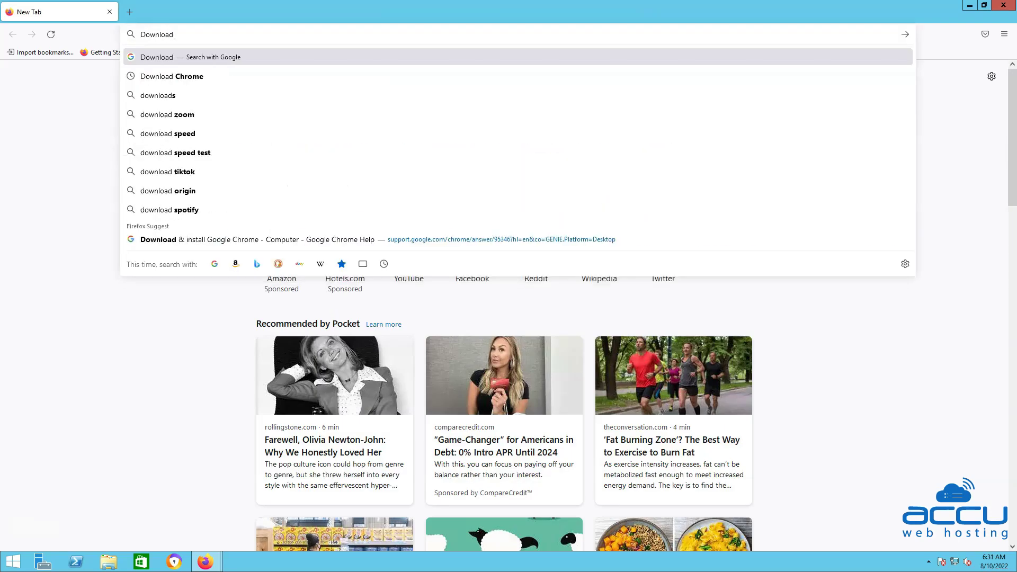
text( Chrome web browser)
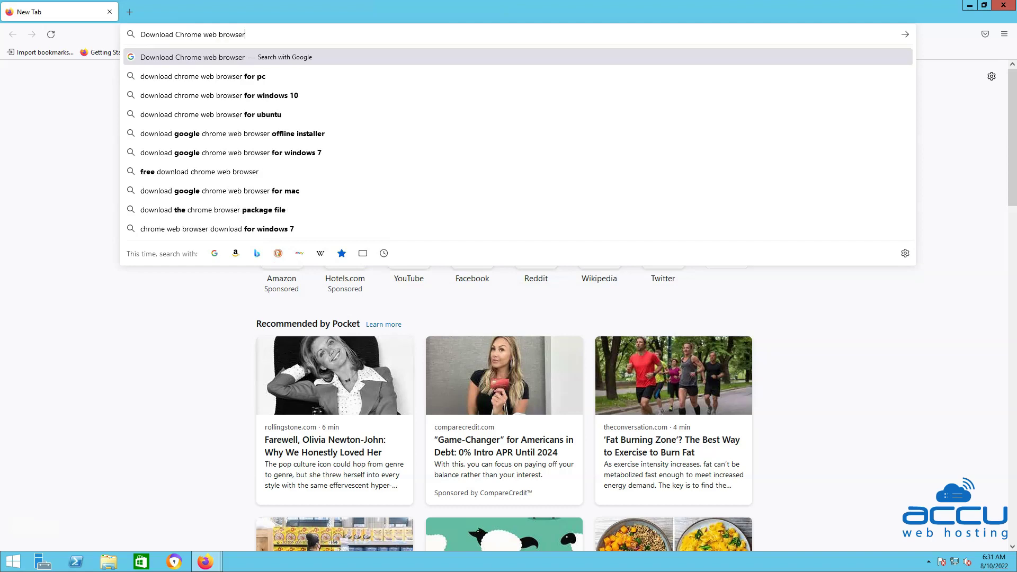
key(Return)
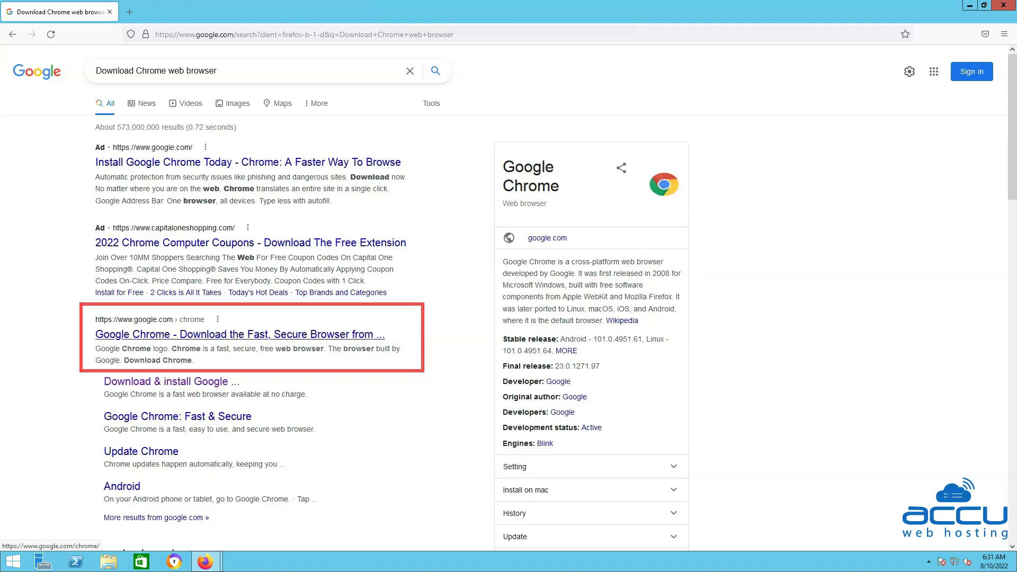
click(239, 334)
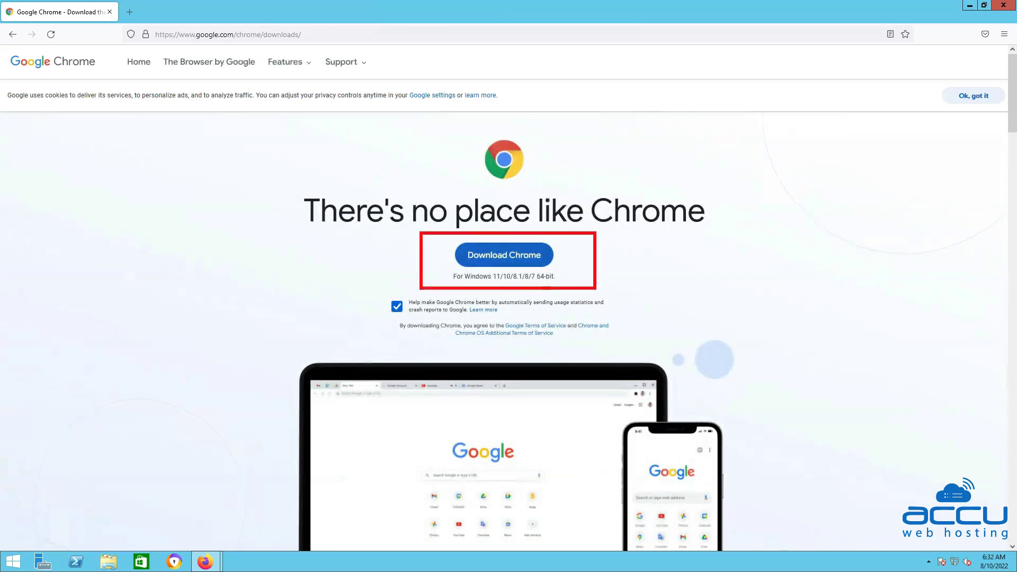
click(503, 255)
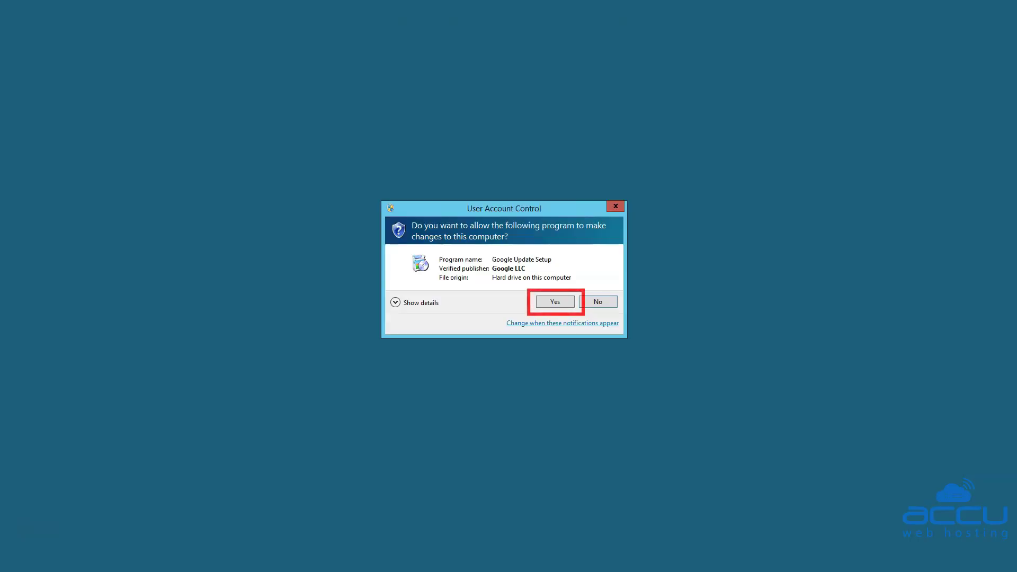
Approve the Google Update Setup permission prompt so Chrome installs
key(Return)
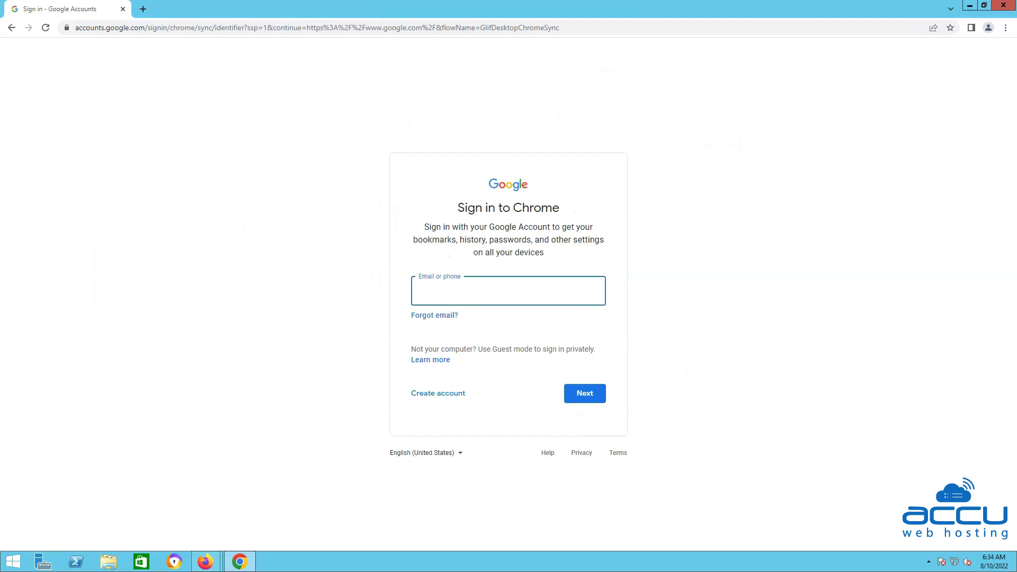
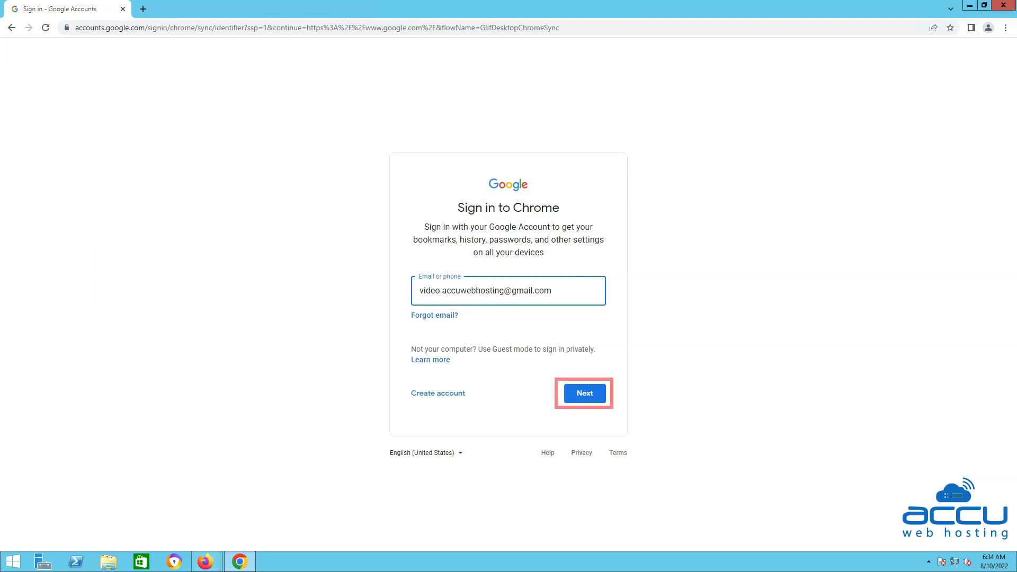
Sign in to Chrome with the Google account's email and password, and turn on sync
key(Return)
key(ctrl+v)
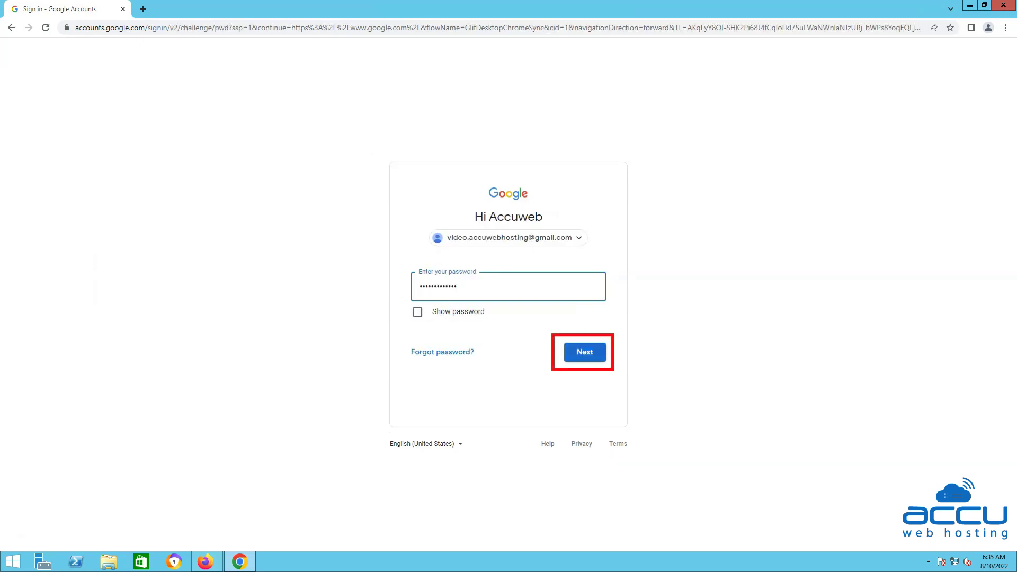
key(Return)
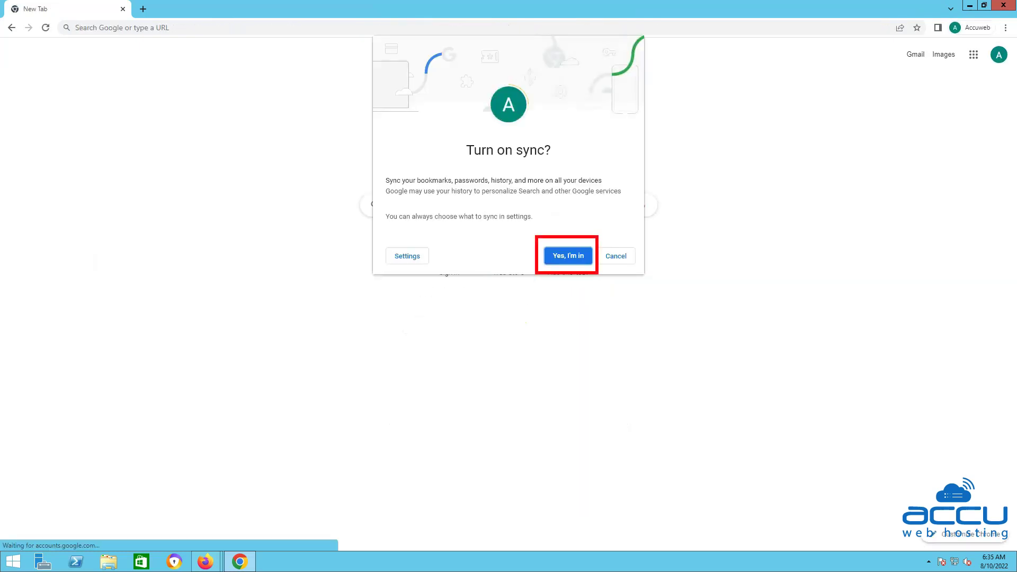
click(568, 255)
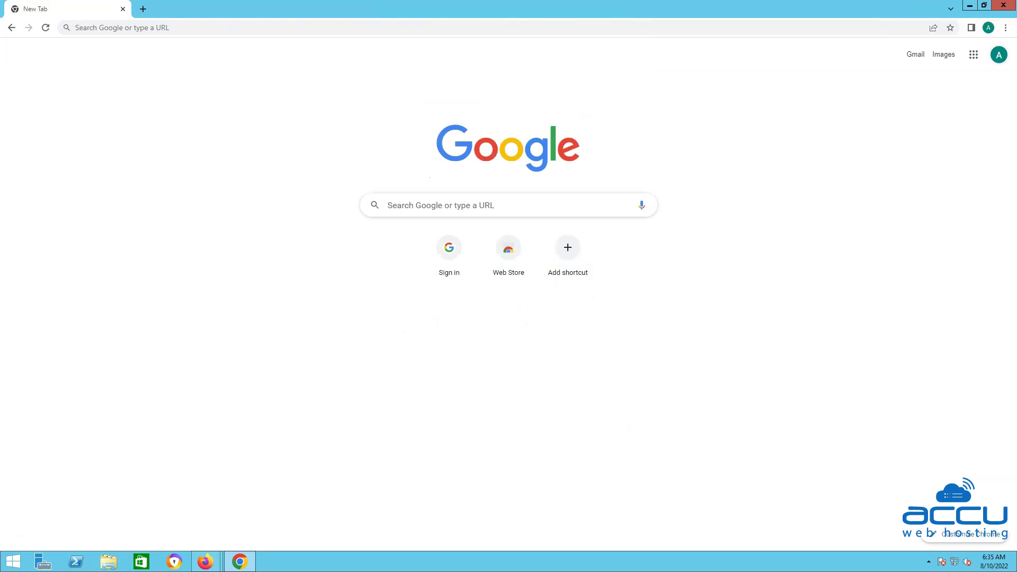
Check the signed-in account, then enter remotedesktop.google.com/access in the address bar
click(998, 54)
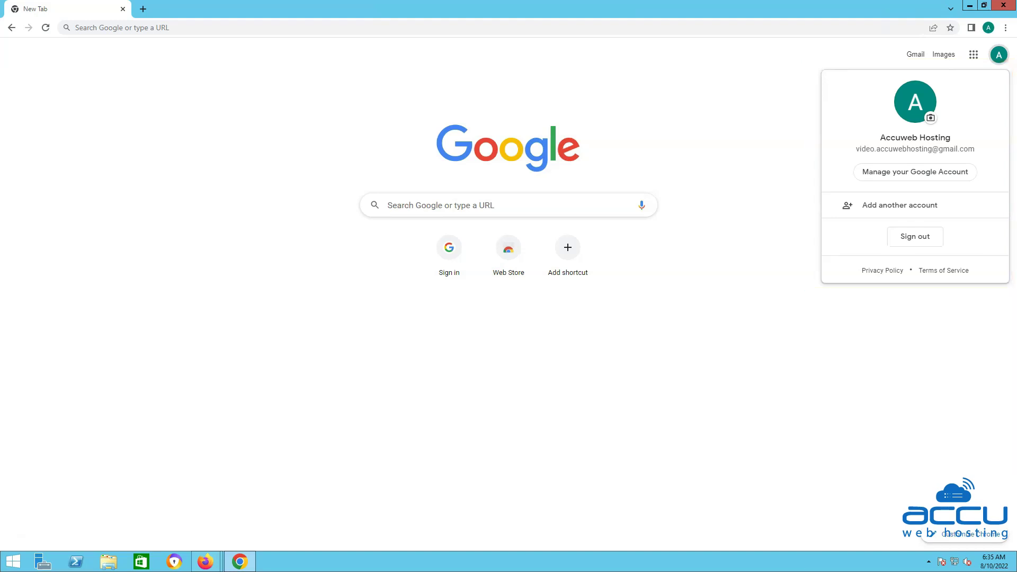
click(476, 27)
text(remotedesktop.google.com/access)
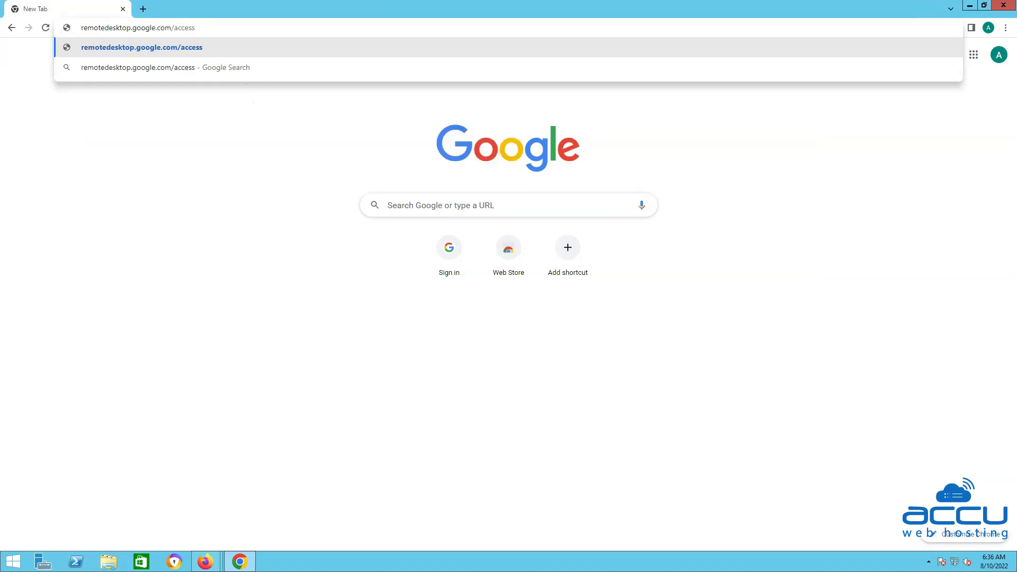
Load remotedesktop.google.com/access and start the host download under Set up remote access
key(Return)
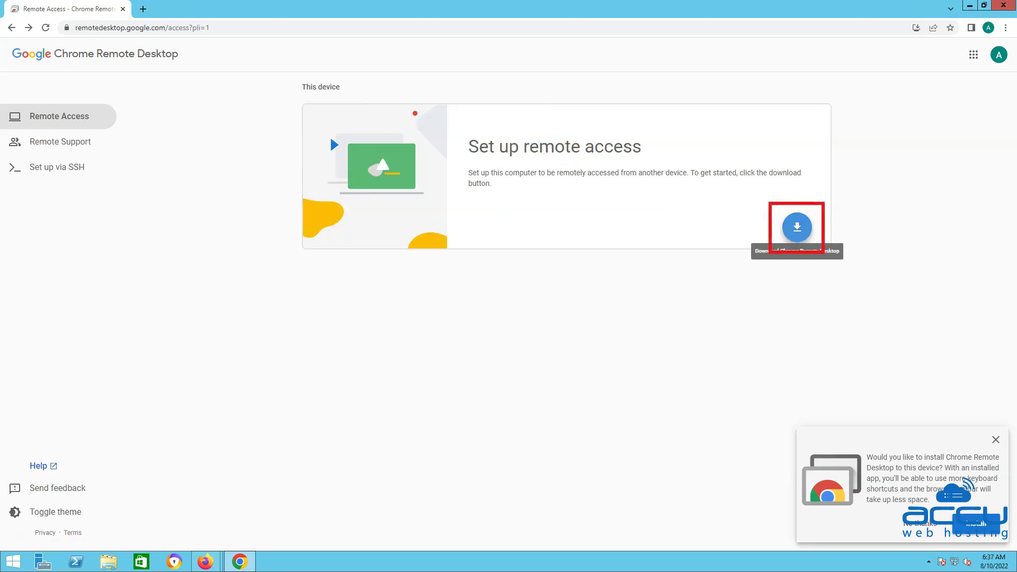
click(797, 227)
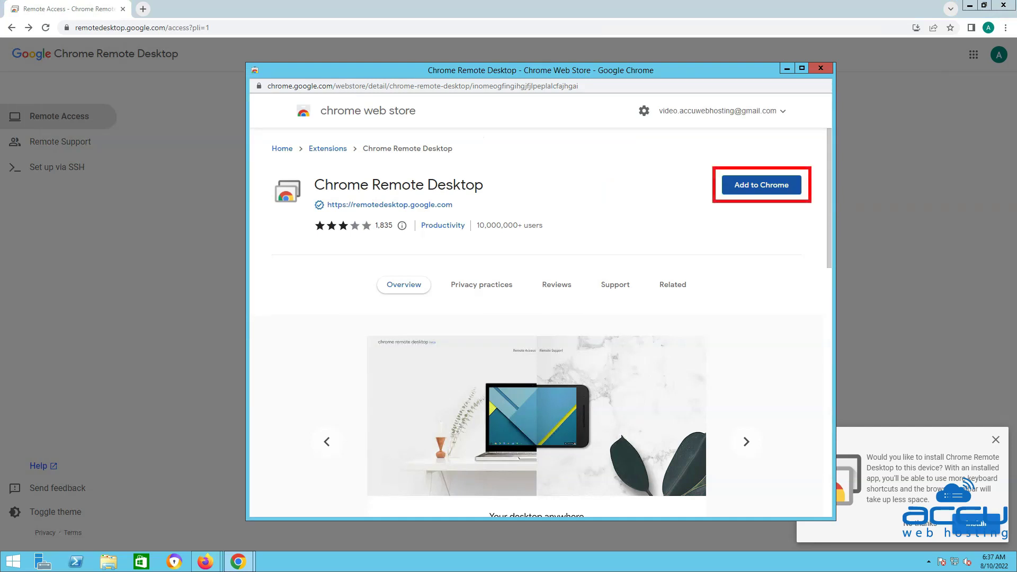
Add the Chrome Remote Desktop extension to Chrome from its Web Store listing
click(760, 184)
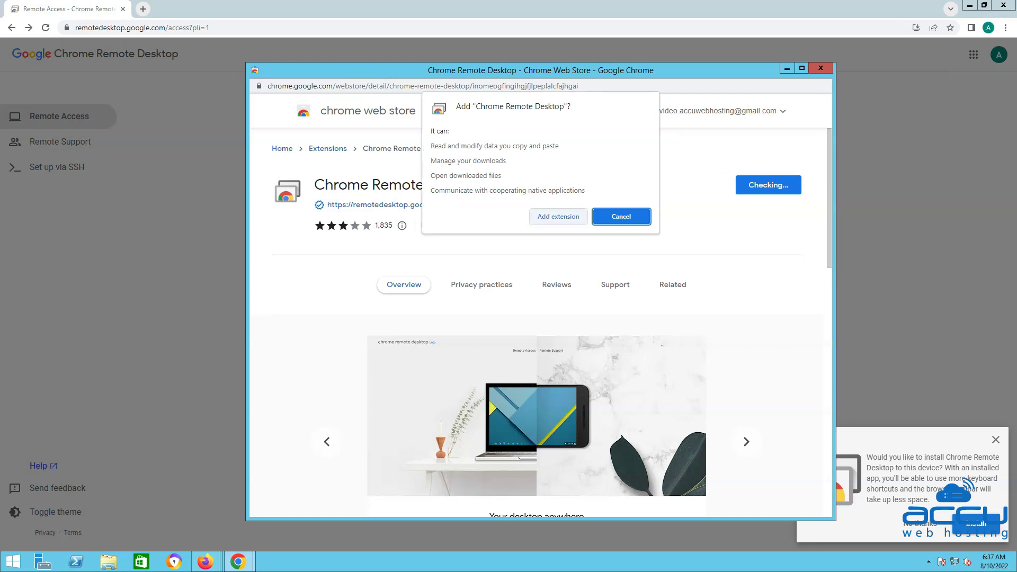
click(558, 216)
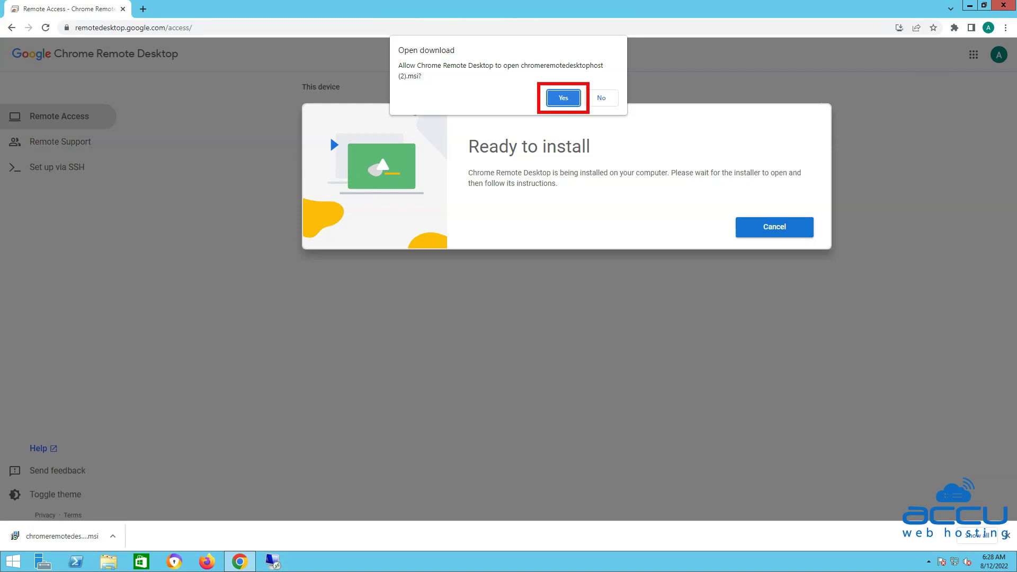
Open the downloaded chromeremotedesktophost .msi and let the host install
key(Return)
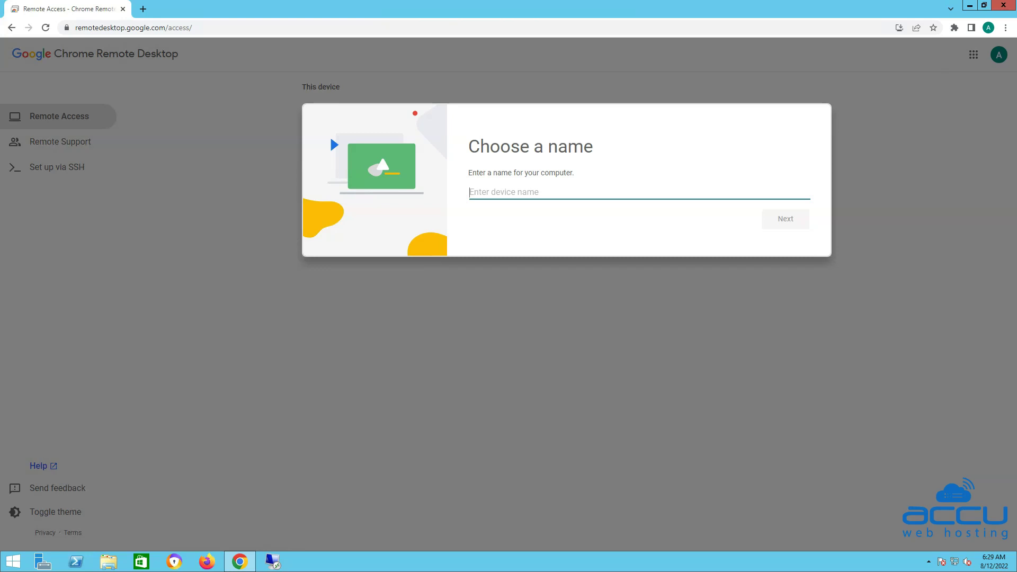
Name the computer 'Accu Web Hosting VPS' and continue to the PIN step
text(Accu)
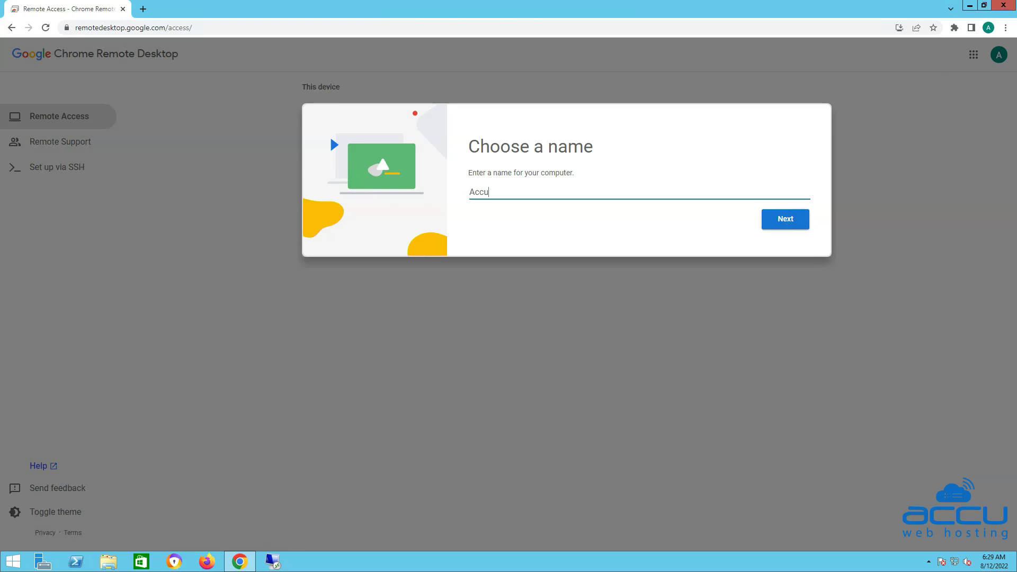
text( Web Hosting VPS)
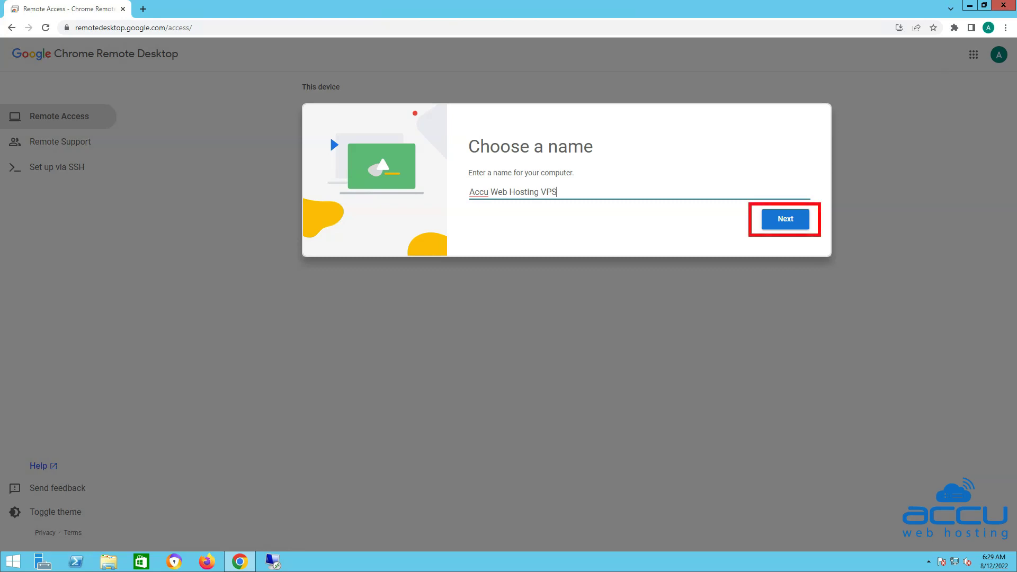
key(Return)
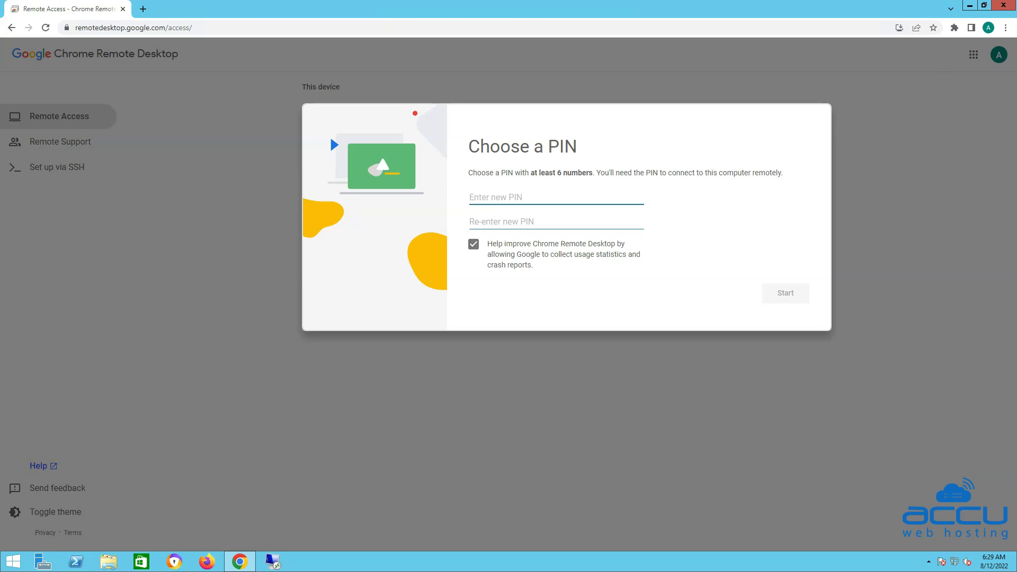
Enter and confirm a six-digit PIN, then start remote access for Accu Web Hosting VPS
text(123456)
key(Tab)
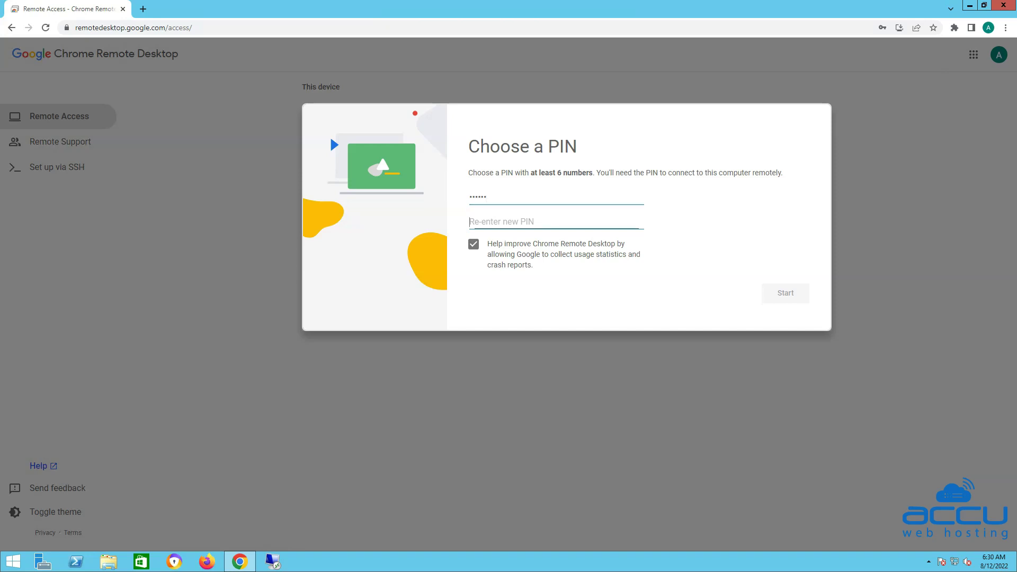
text(123456)
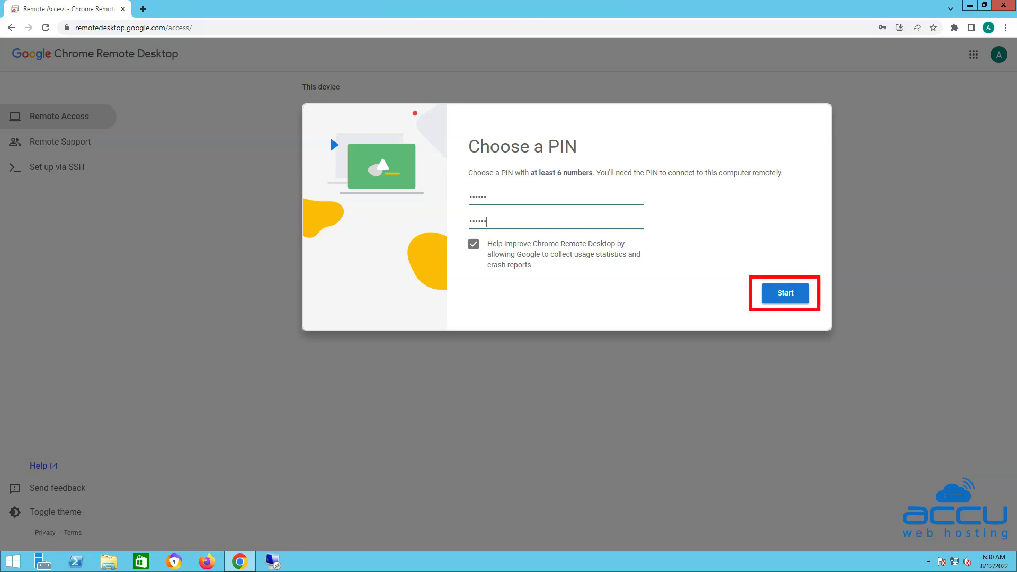
key(Return)
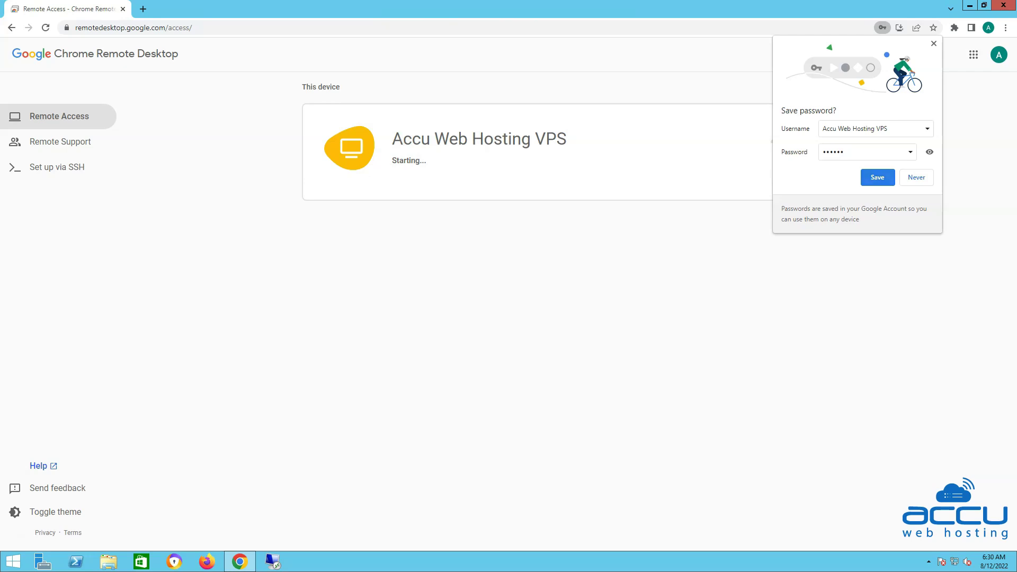
Decline Chrome's offer to save the PIN
click(916, 177)
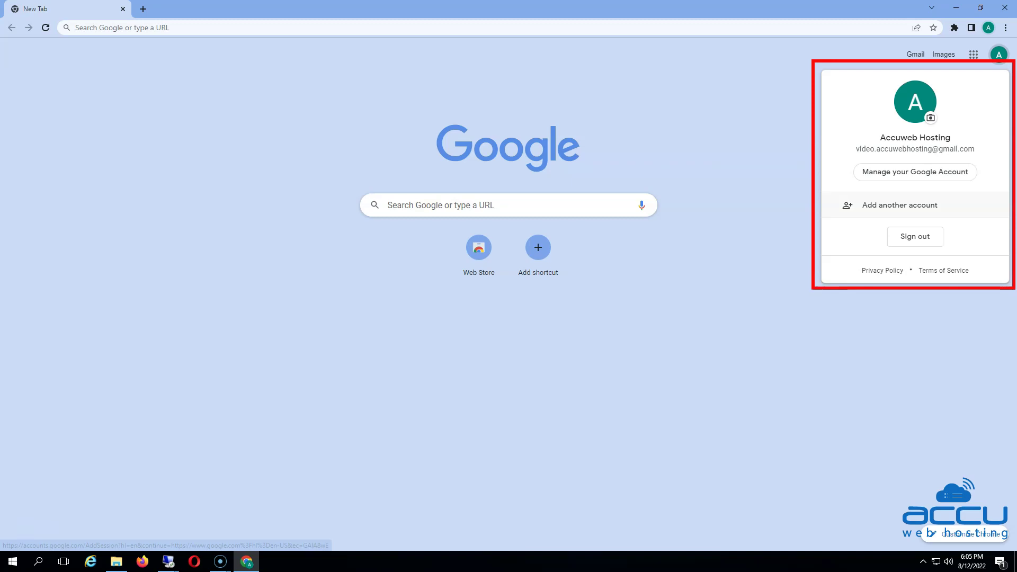
Close the account panel and load remotedesktop.google.com/access to start connecting to Accu Web Hosting VPS
key(Escape)
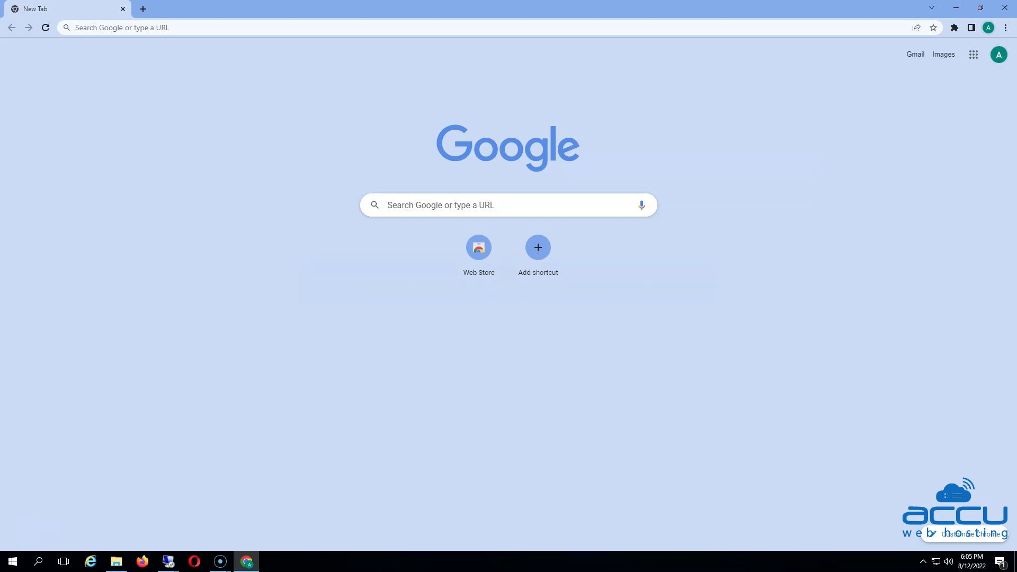
text(https://remotedesktop.google.com/access/)
key(Return)
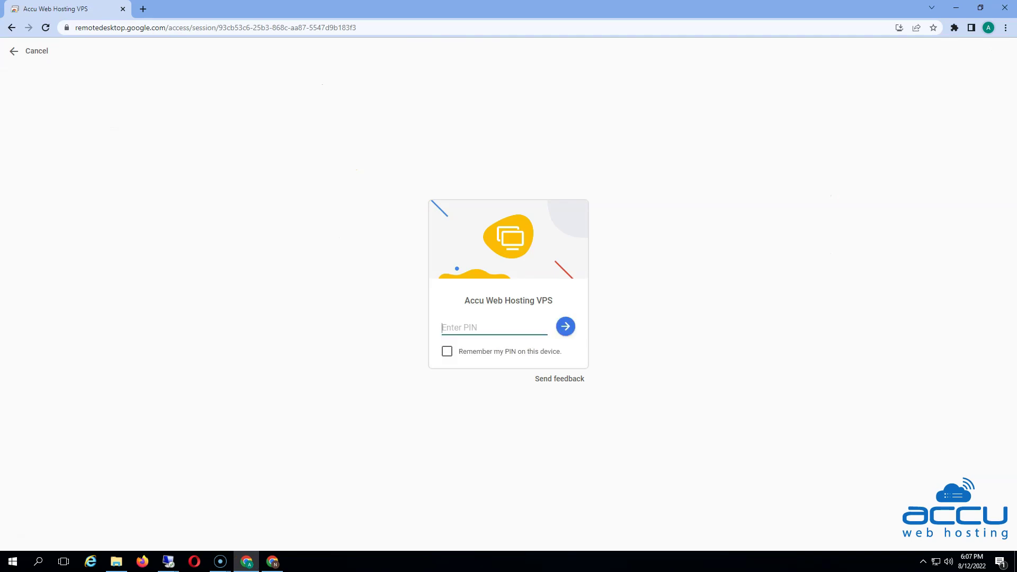
Enter the VPS's PIN and submit it to reach the server's Windows lock screen
text(••••••)
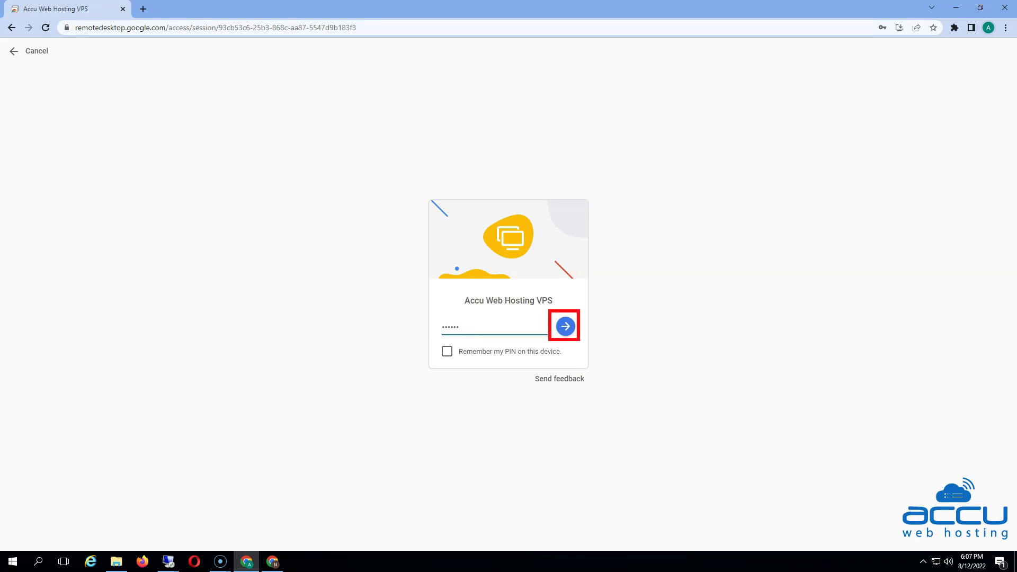
key(Return)
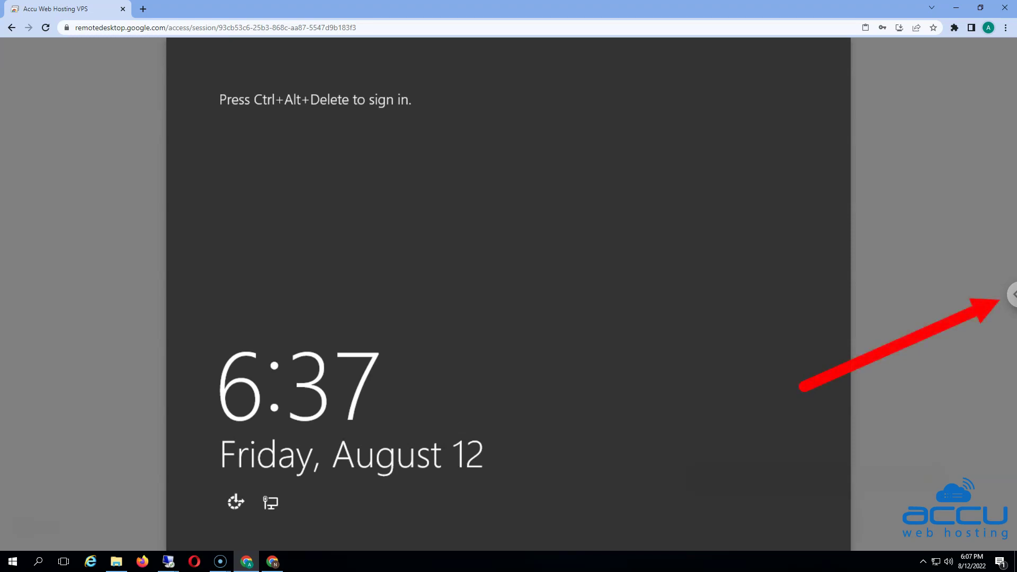
Send Ctrl+Alt+Del from the session side panel to bring up the VPS account selection screen
click(1012, 294)
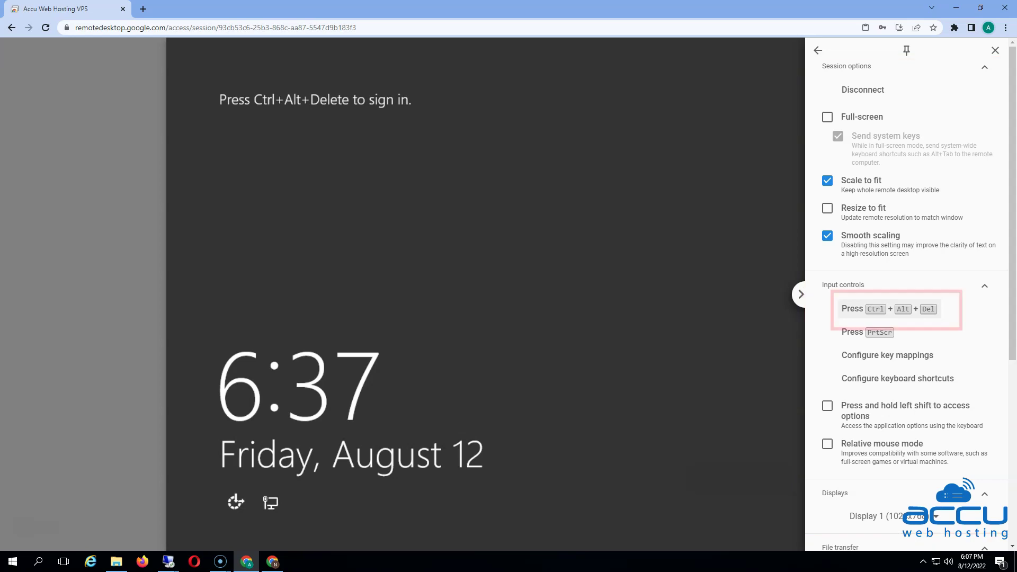
click(890, 309)
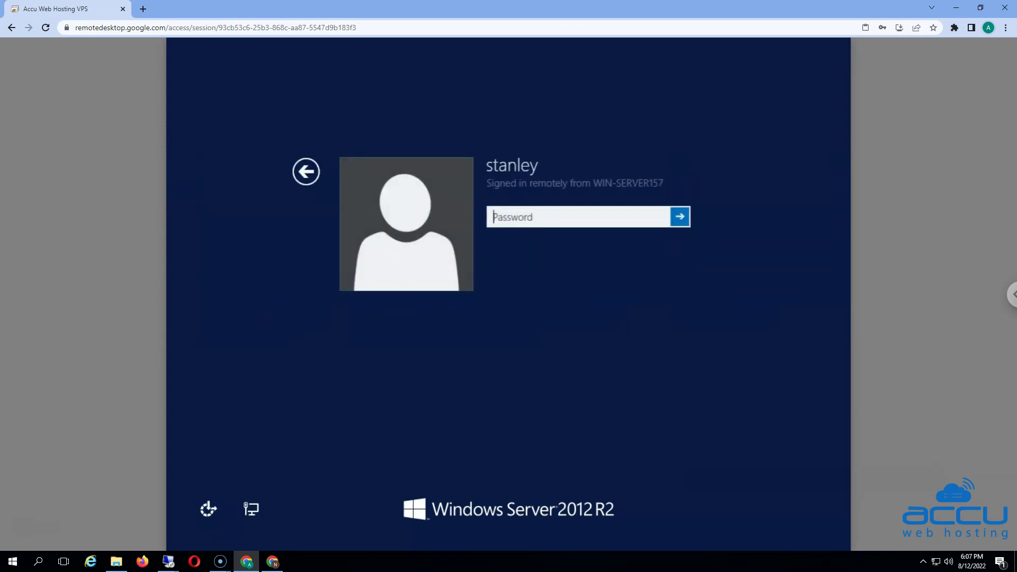
Sign in with the account password and minimise the remote Chrome window to show the Windows Server desktop
text(•••)
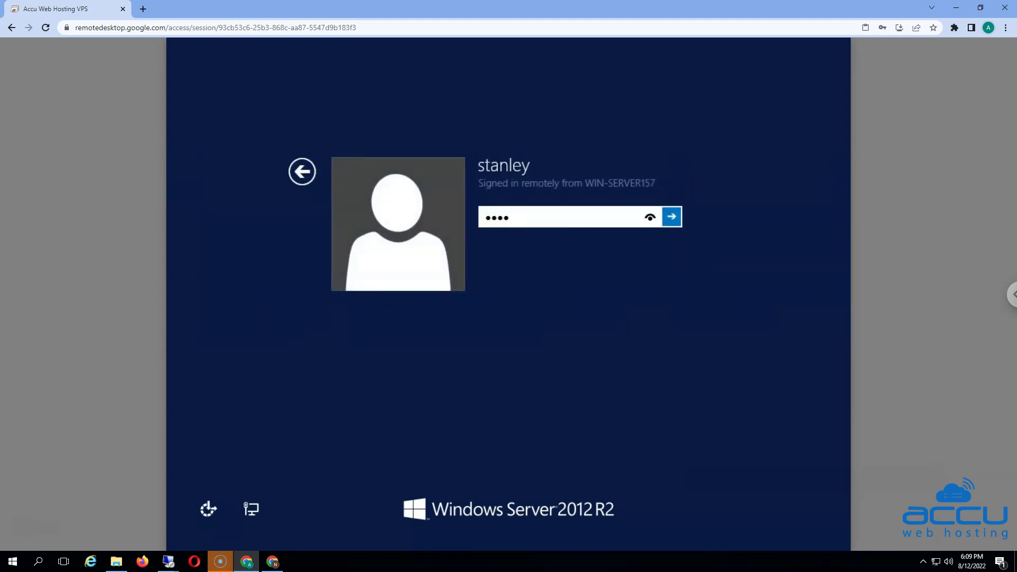
text(•••••••••••)
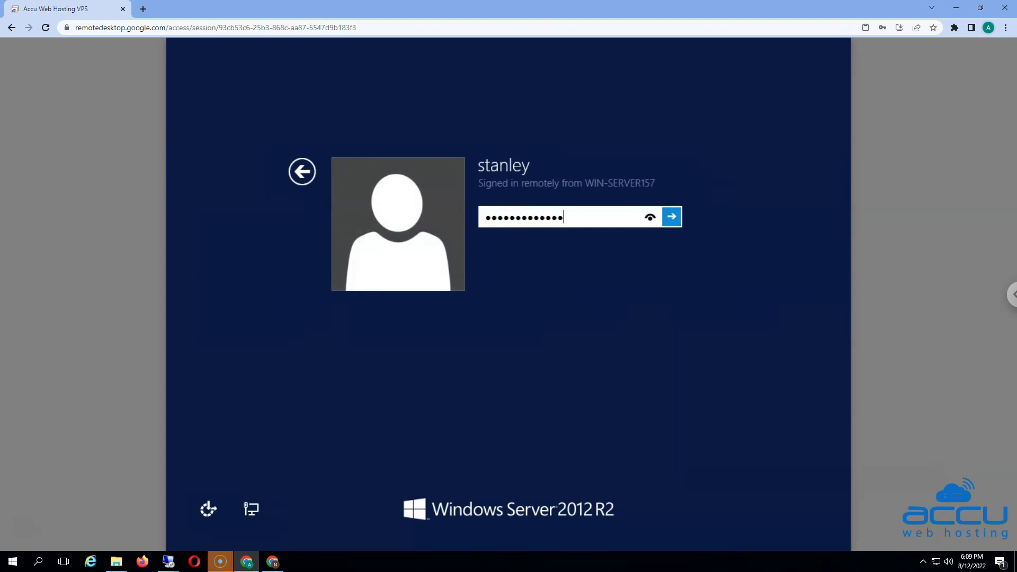
key(Return)
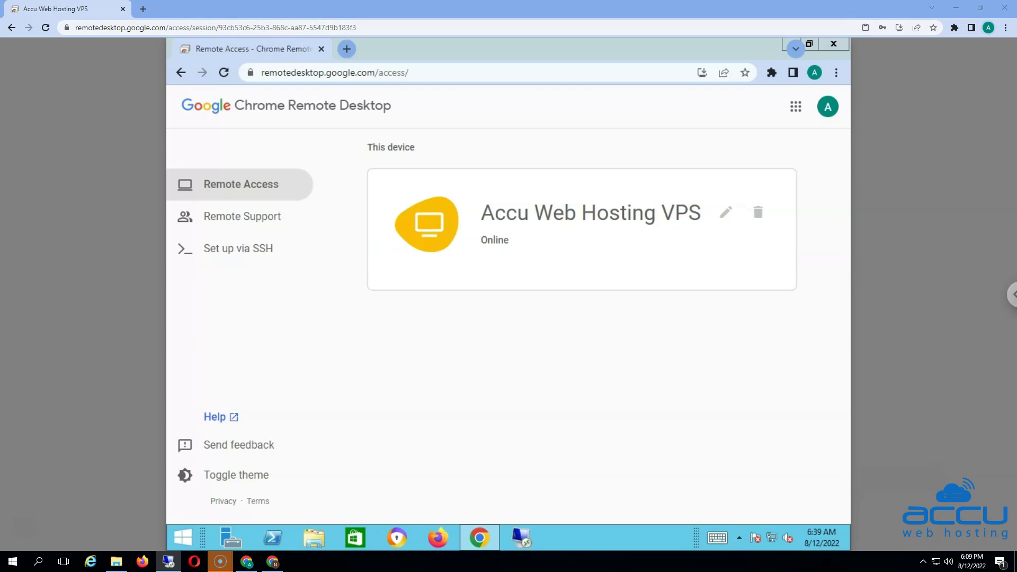
click(795, 49)
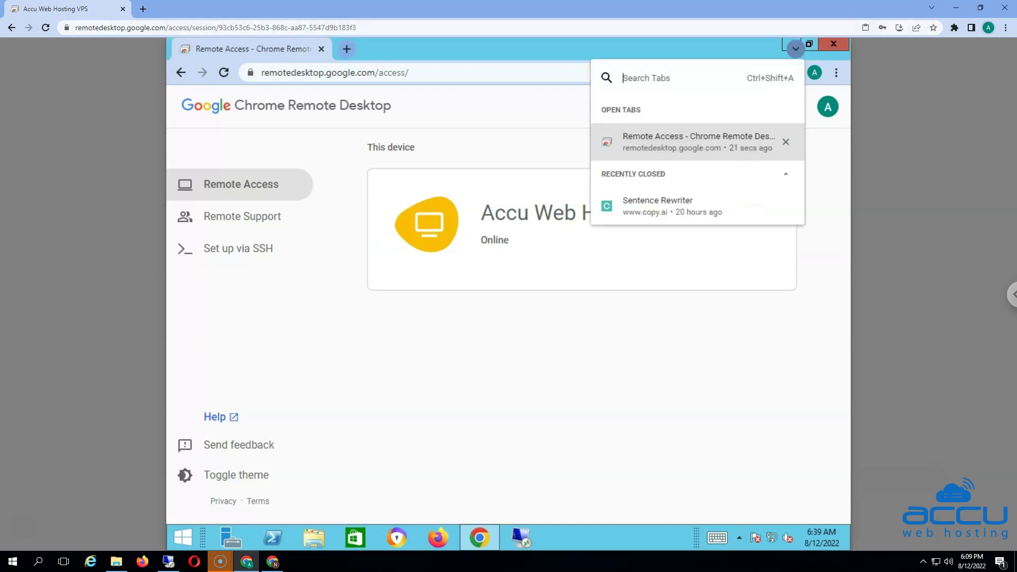
click(795, 49)
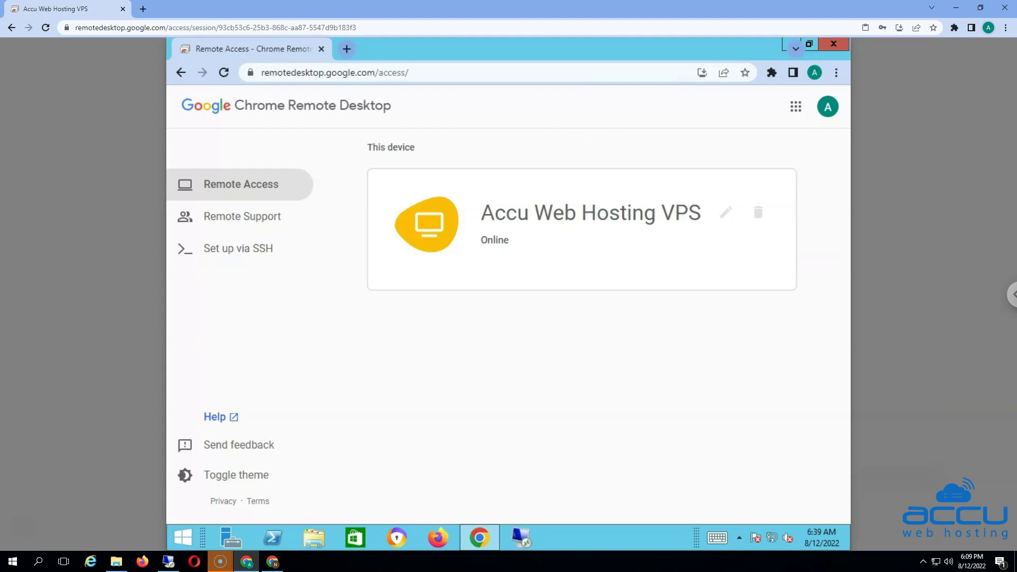
click(785, 44)
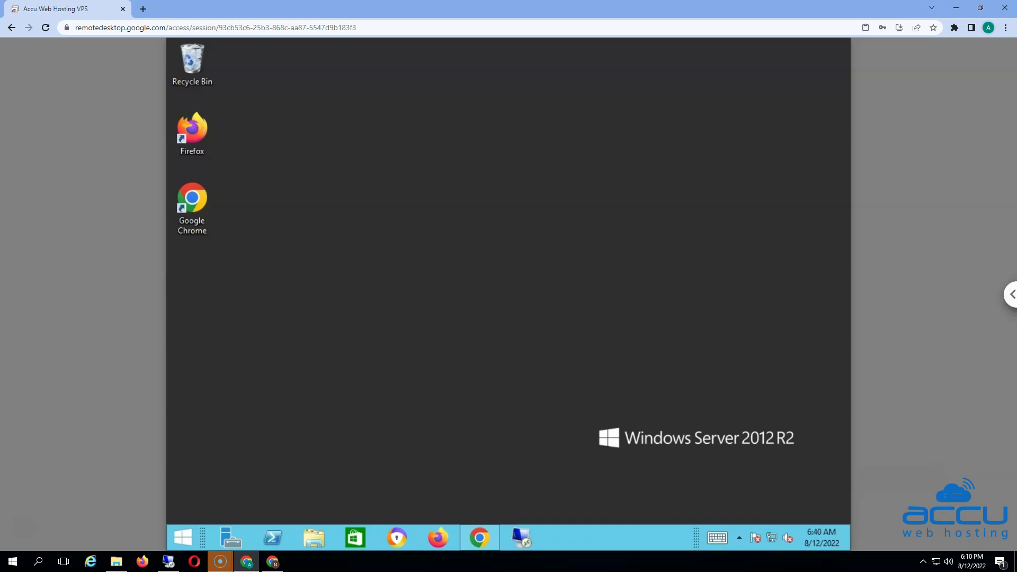
Open the session options panel and browse Session options, Input controls, Displays and File transfer
click(1011, 294)
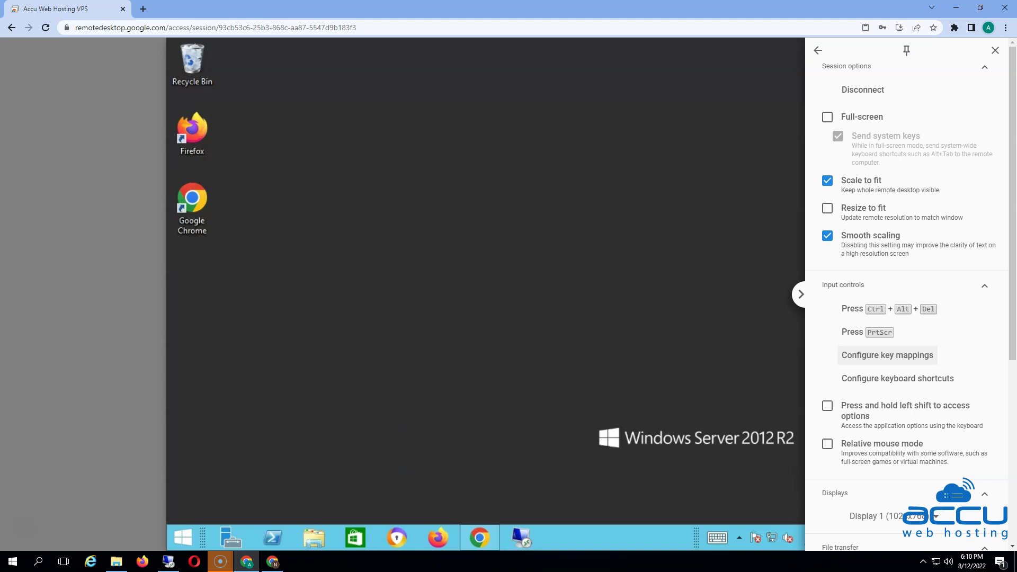
scroll(905, 291, down, 4)
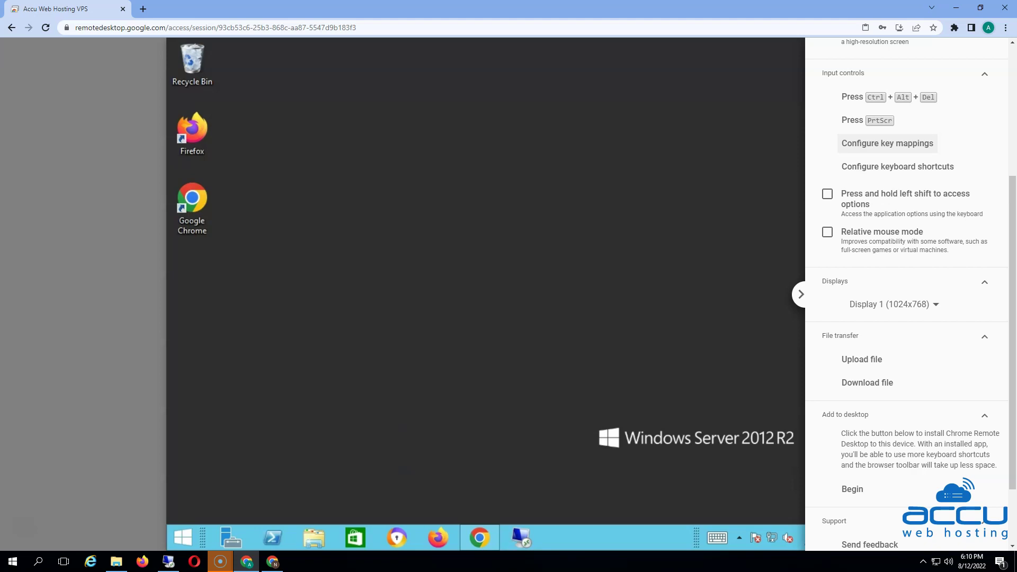
scroll(905, 292, down, 2)
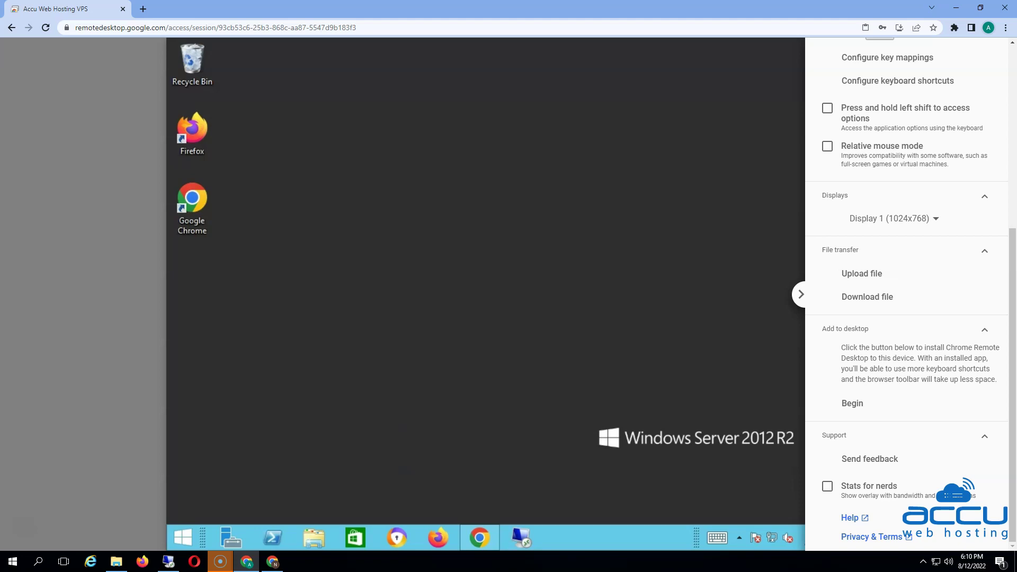
scroll(907, 294, up, 2)
scroll(907, 294, up, 4)
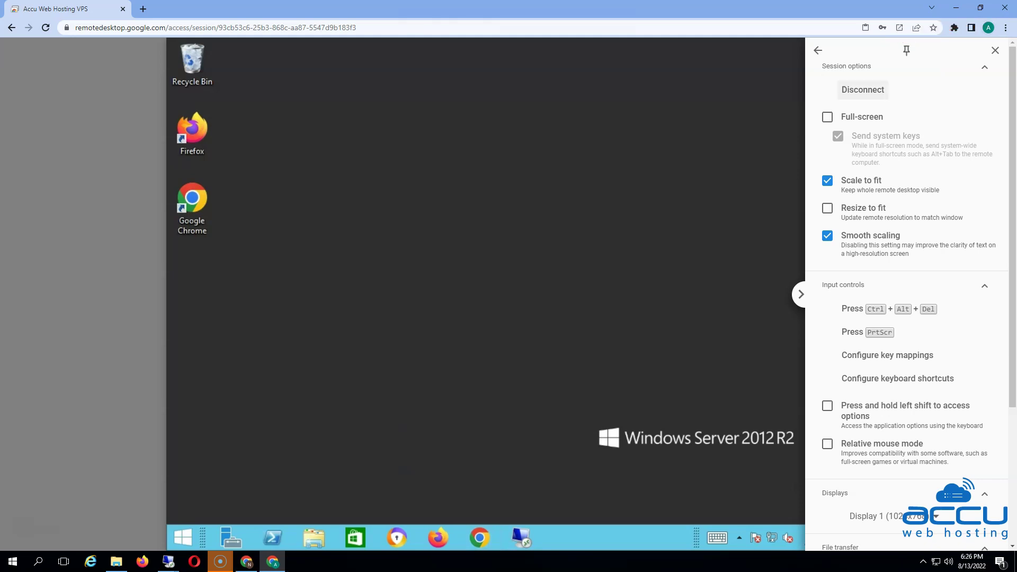
Disconnect the session, then reconnect to Accu Web Hosting VPS by entering its PIN
click(863, 90)
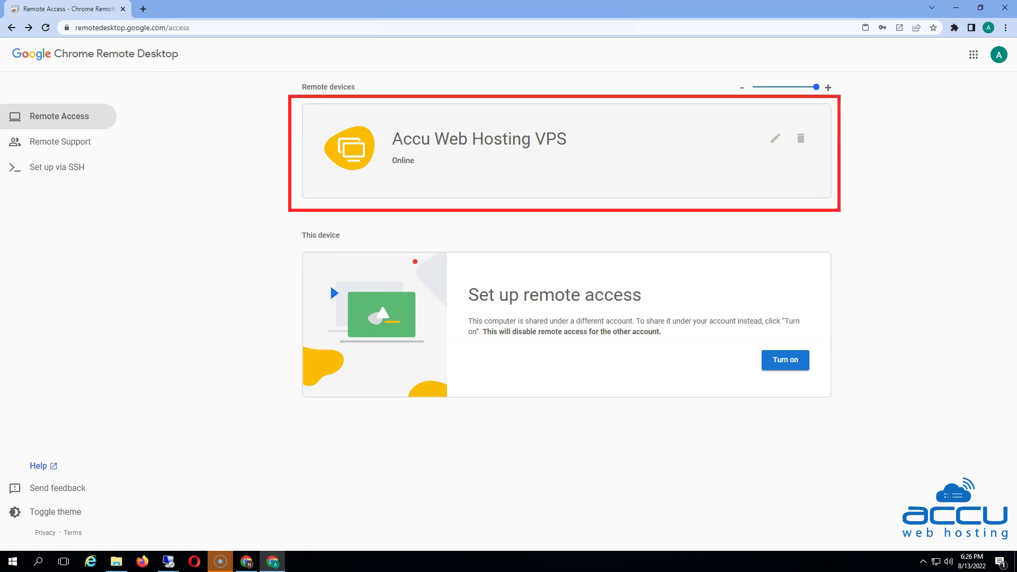
click(479, 151)
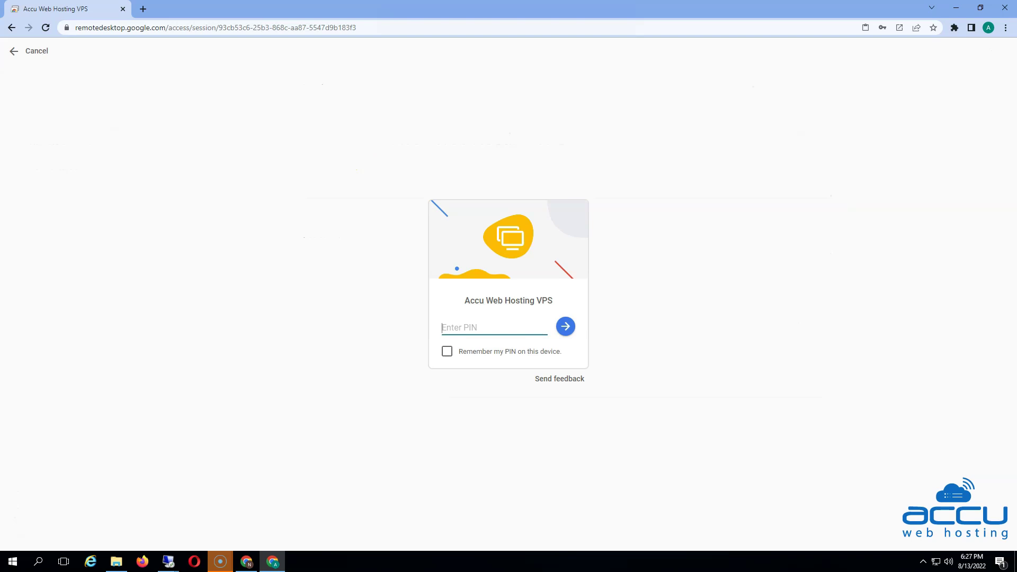
text(••••••)
key(Return)
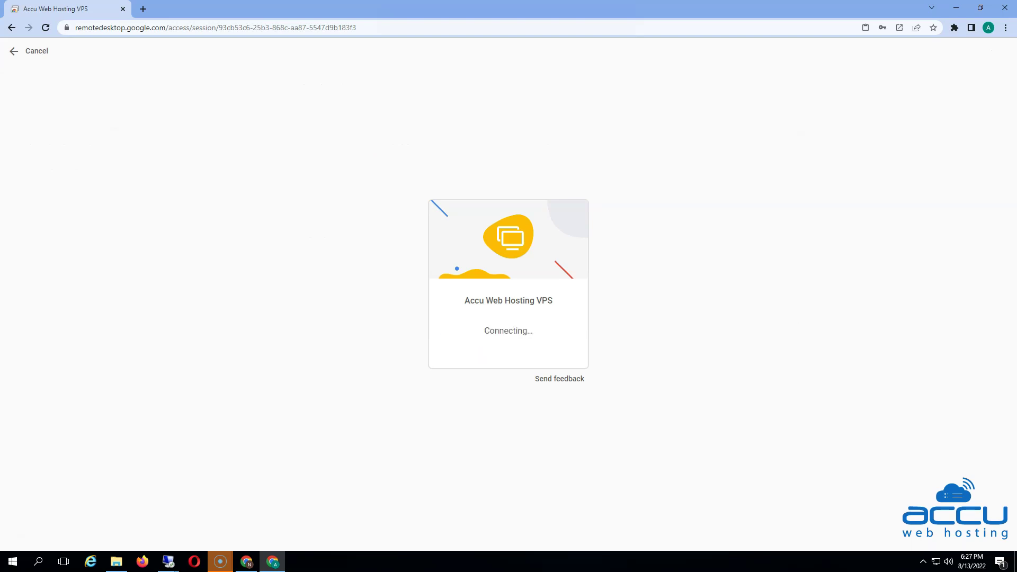